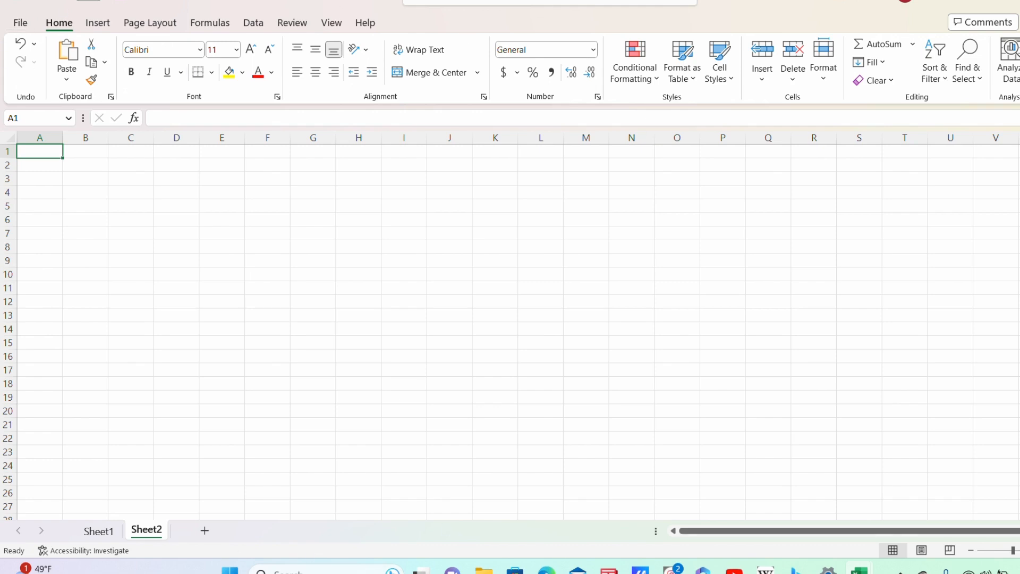
Step: Add three more blank worksheets to the workbook
click(212, 533)
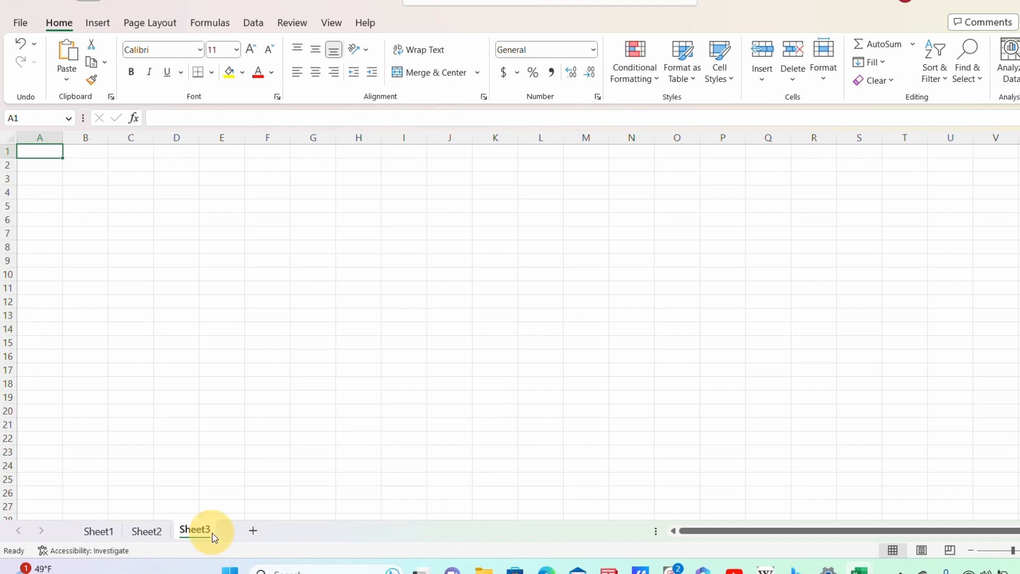
click(254, 531)
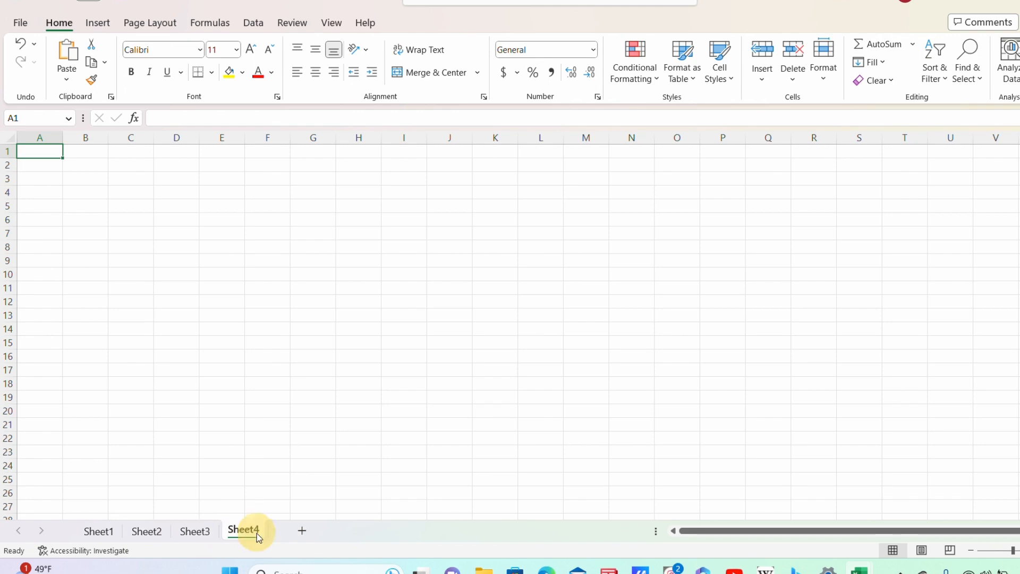
click(305, 531)
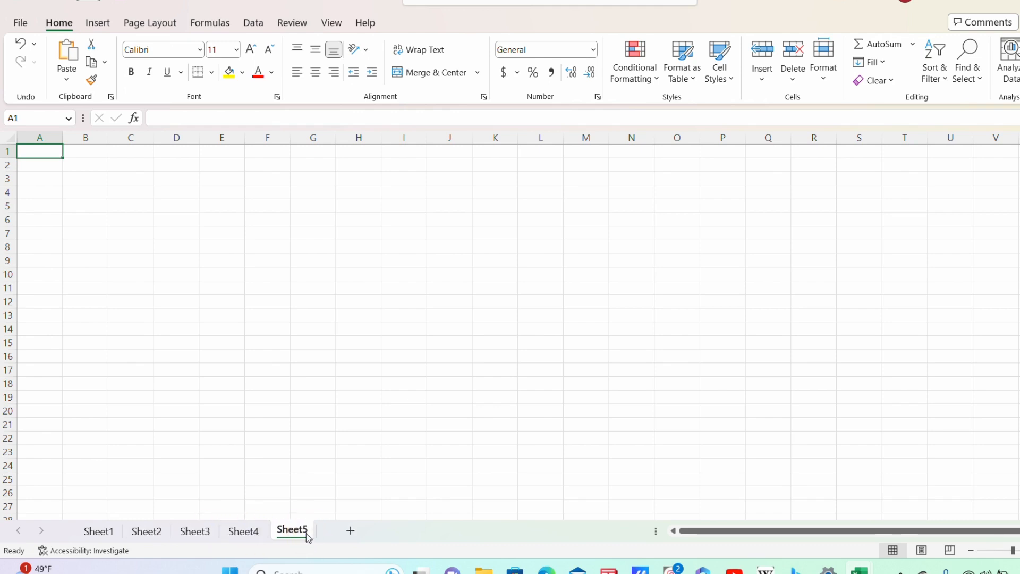
Step: Check each sheet from Sheet1 to Sheet5, ending on cell H17 of Sheet5
click(100, 532)
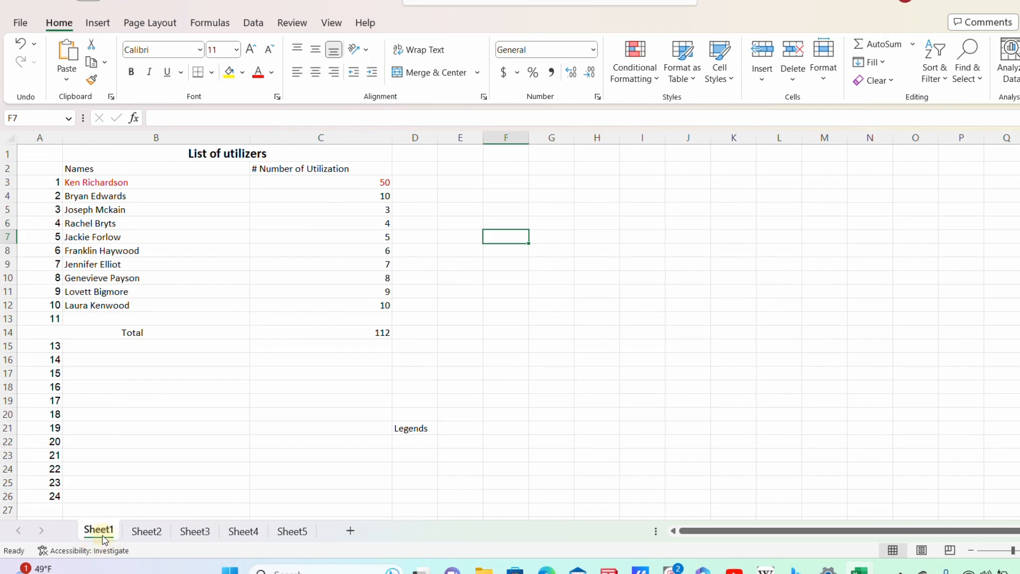
click(140, 534)
click(201, 533)
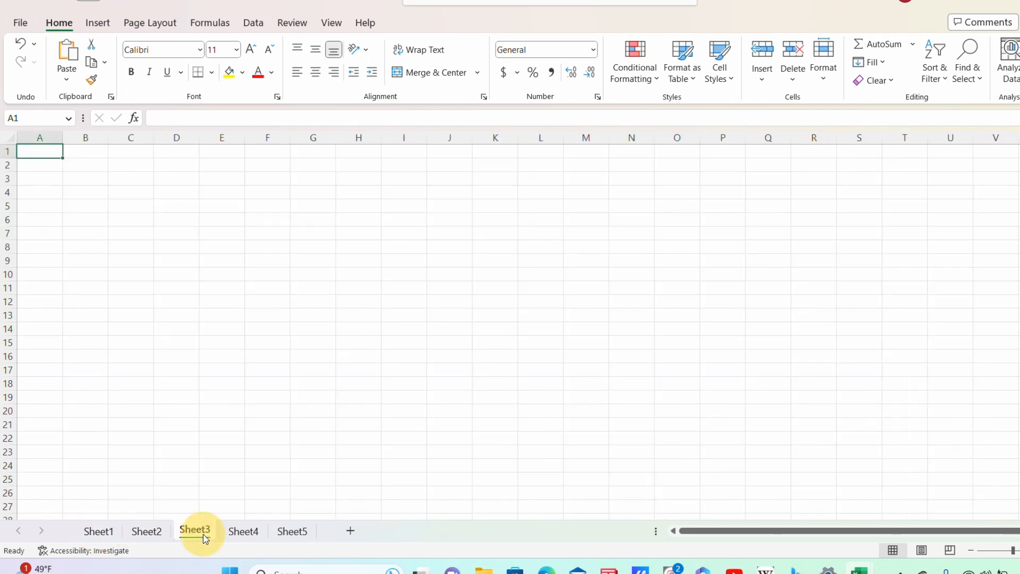
click(244, 535)
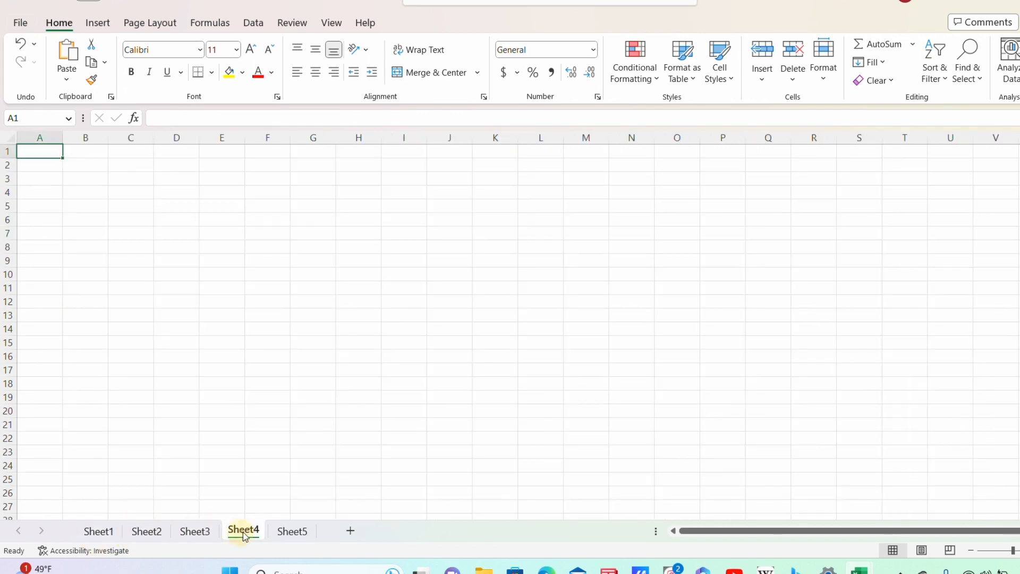
click(309, 536)
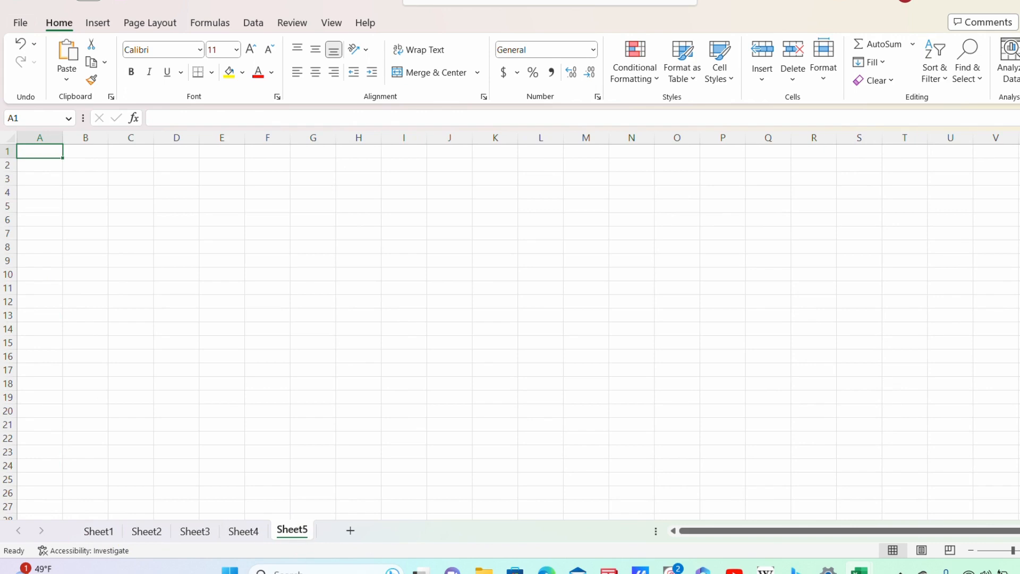
click(358, 370)
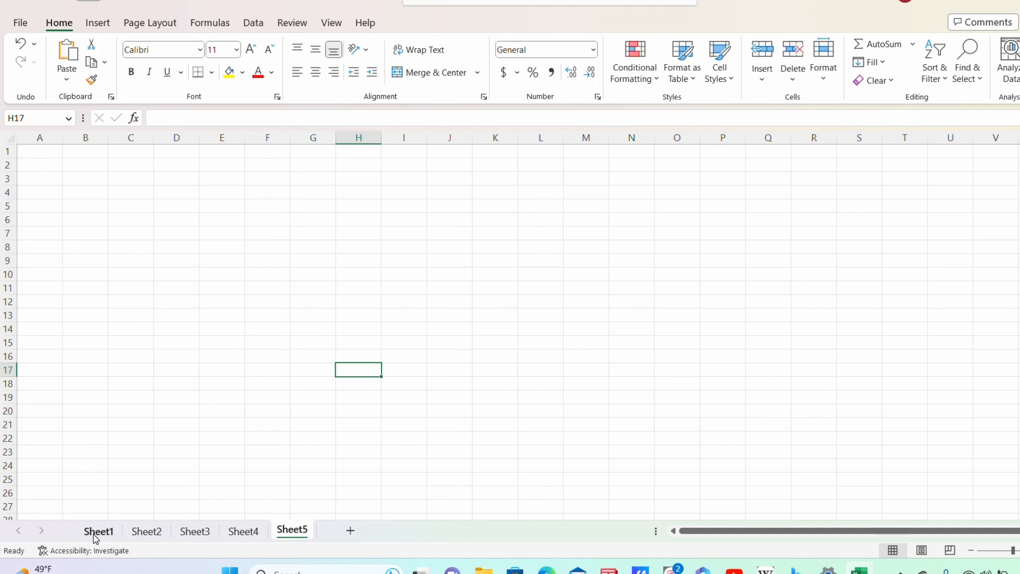
Step: Browse the File backstage Home and Open pages, then return to the worksheet
key(alt+f)
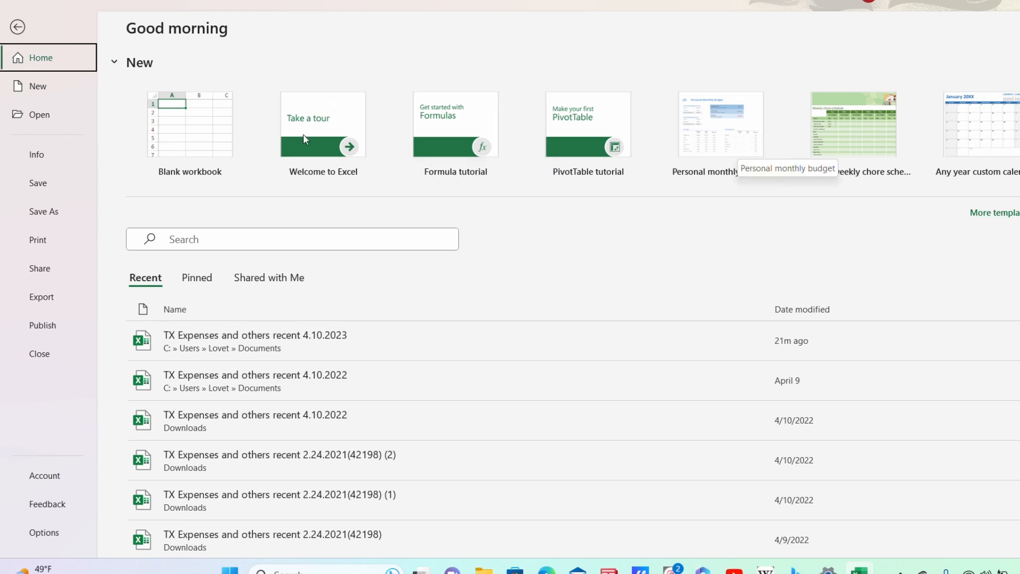
click(19, 28)
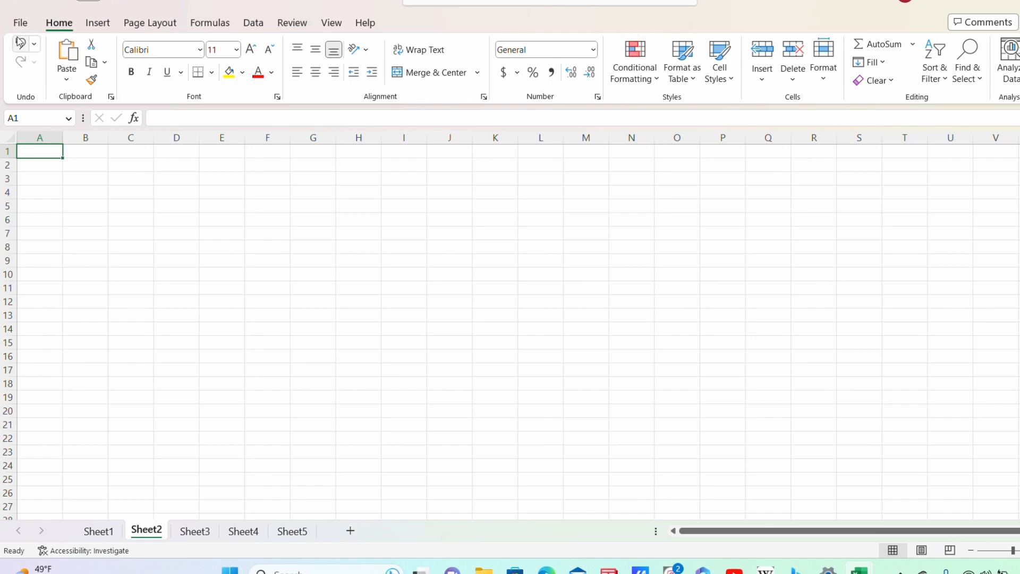
click(22, 23)
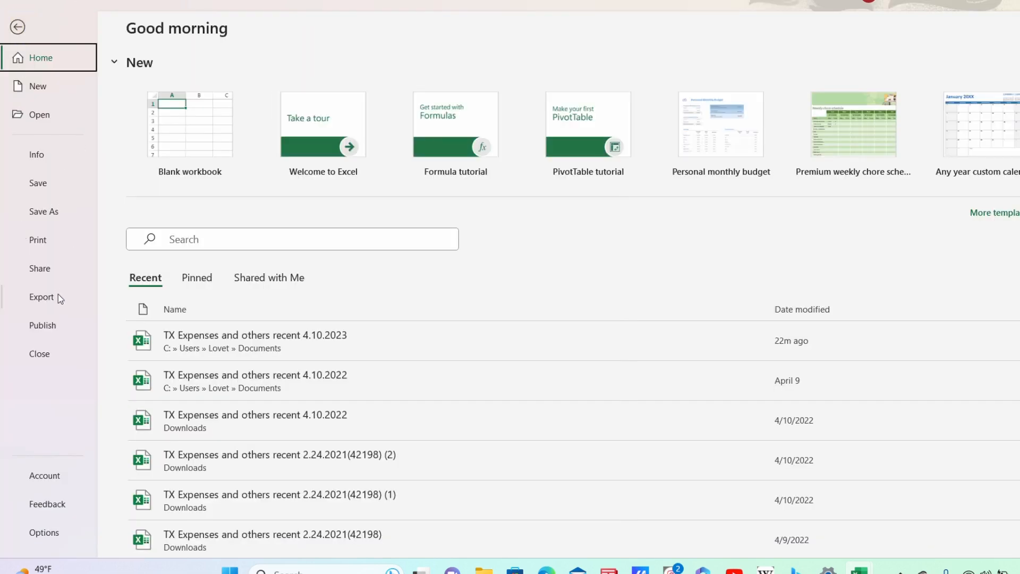
click(40, 114)
click(37, 56)
key(Escape)
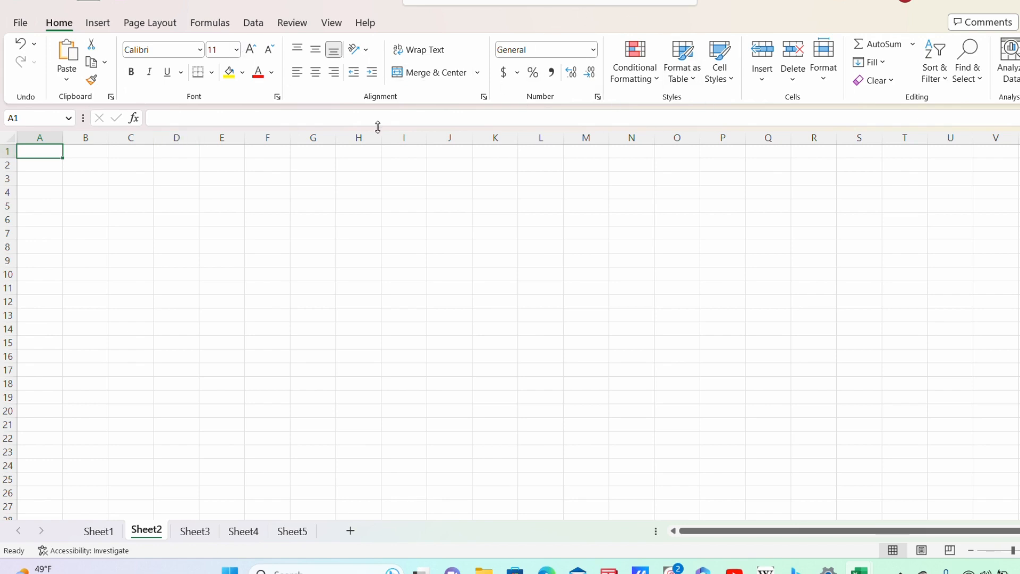
click(593, 53)
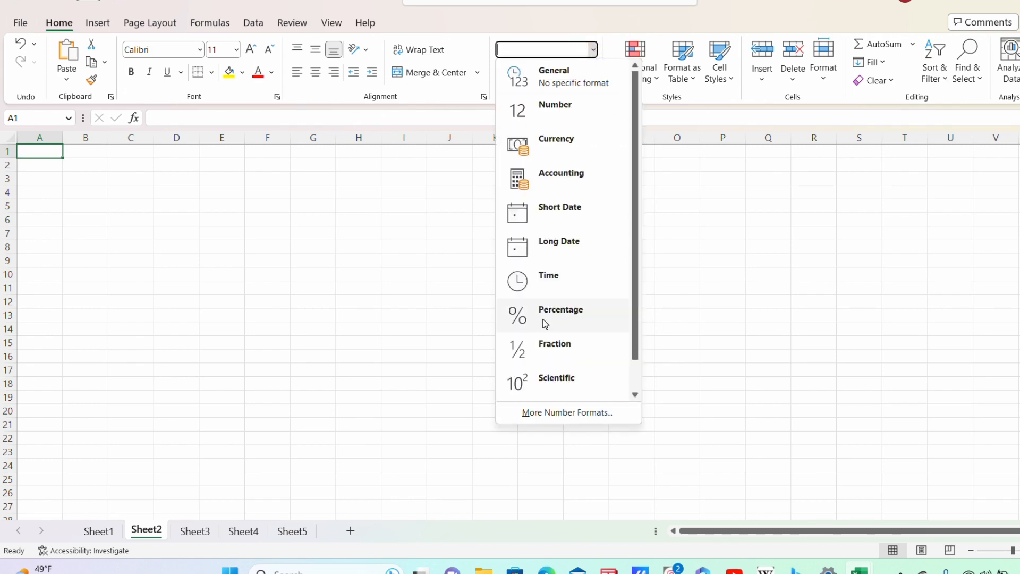
click(754, 226)
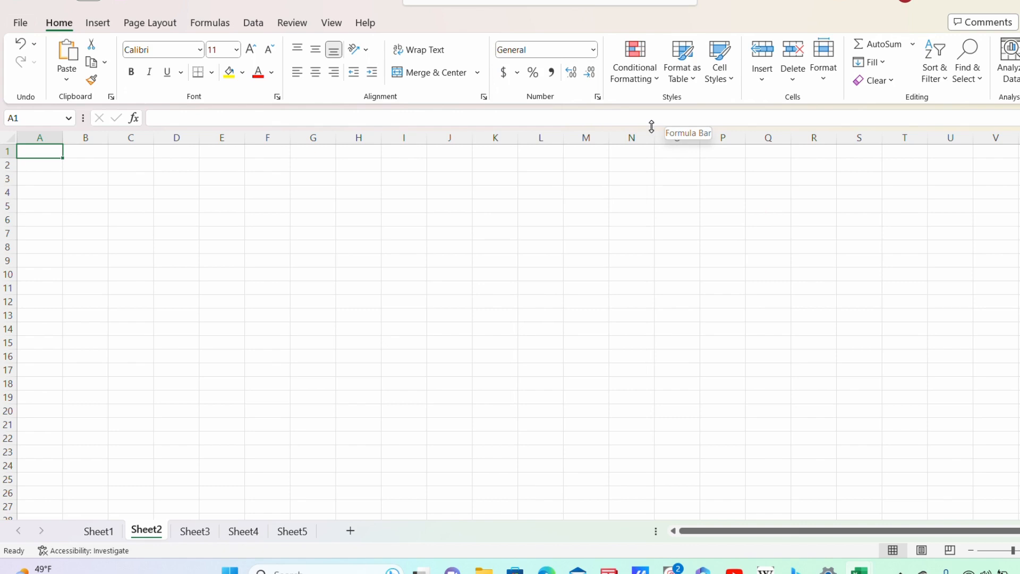
click(99, 23)
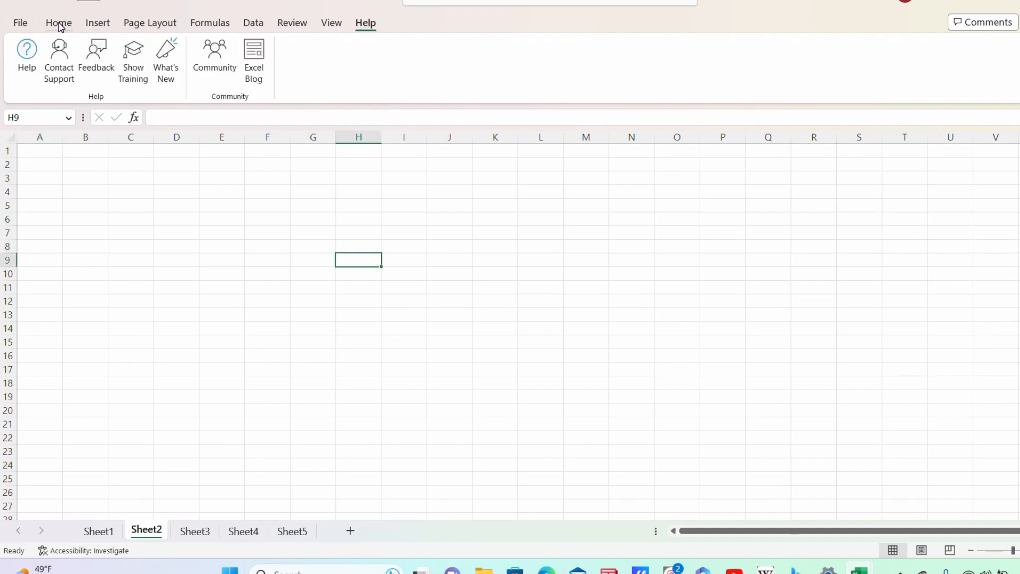
click(59, 25)
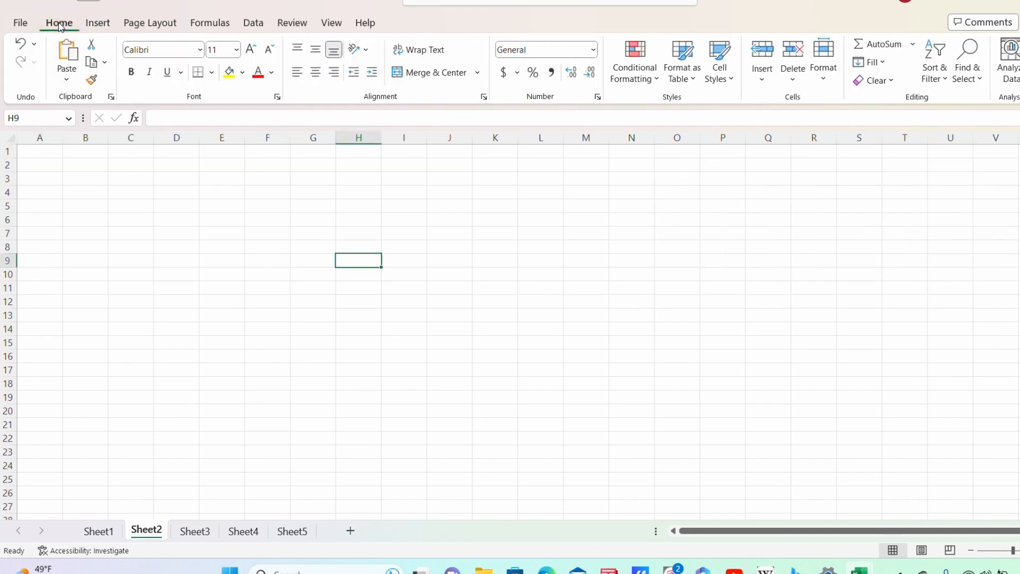
Step: Switch to Sheet1 and select the Names header in cell B2
click(102, 534)
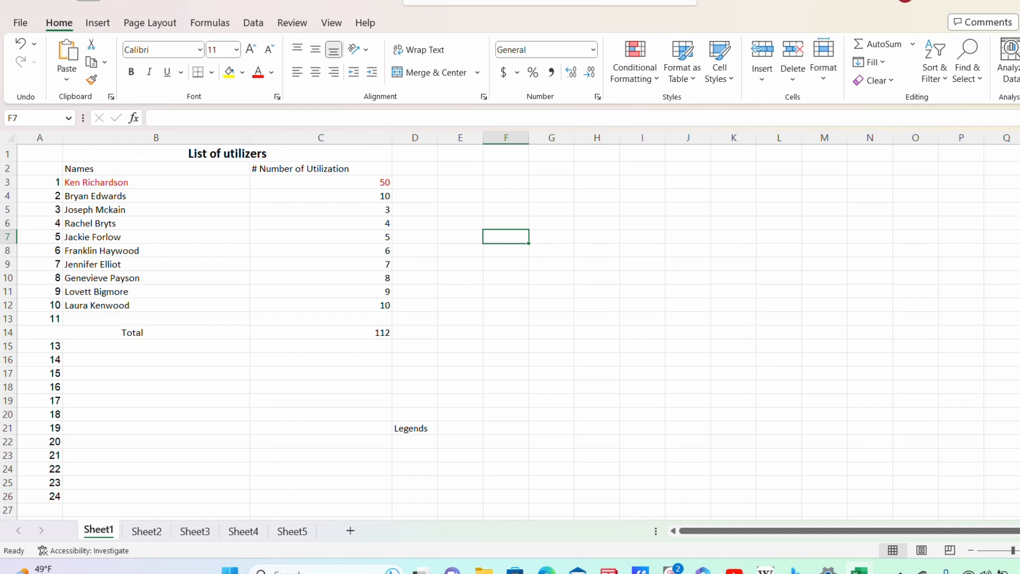
click(97, 167)
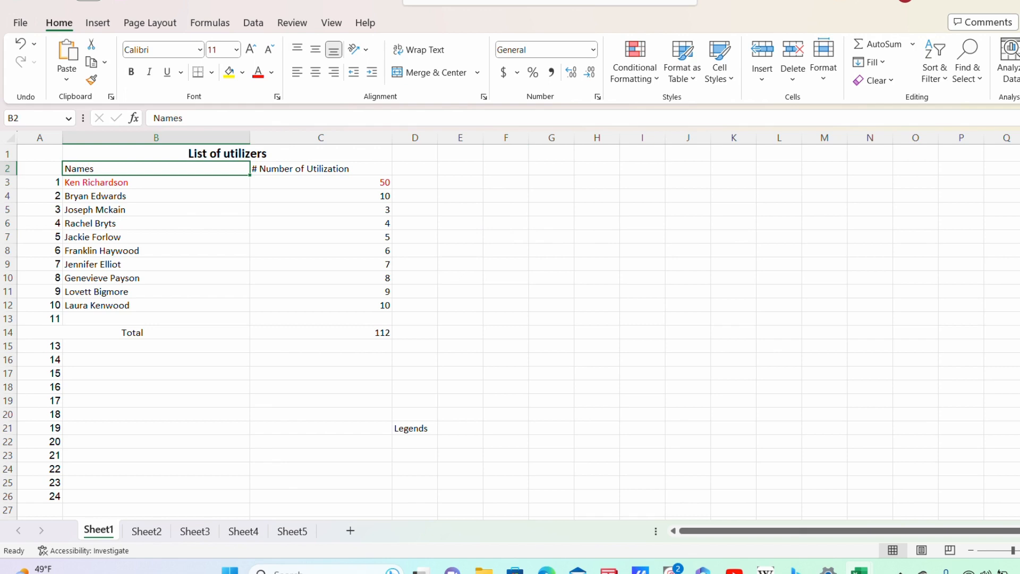
click(346, 169)
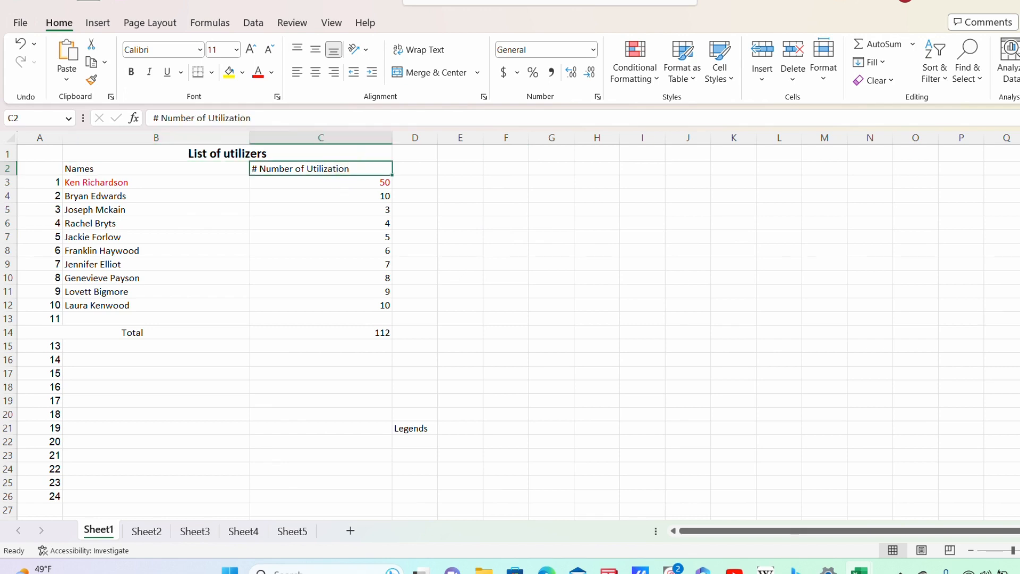
drag(95, 182, 87, 308)
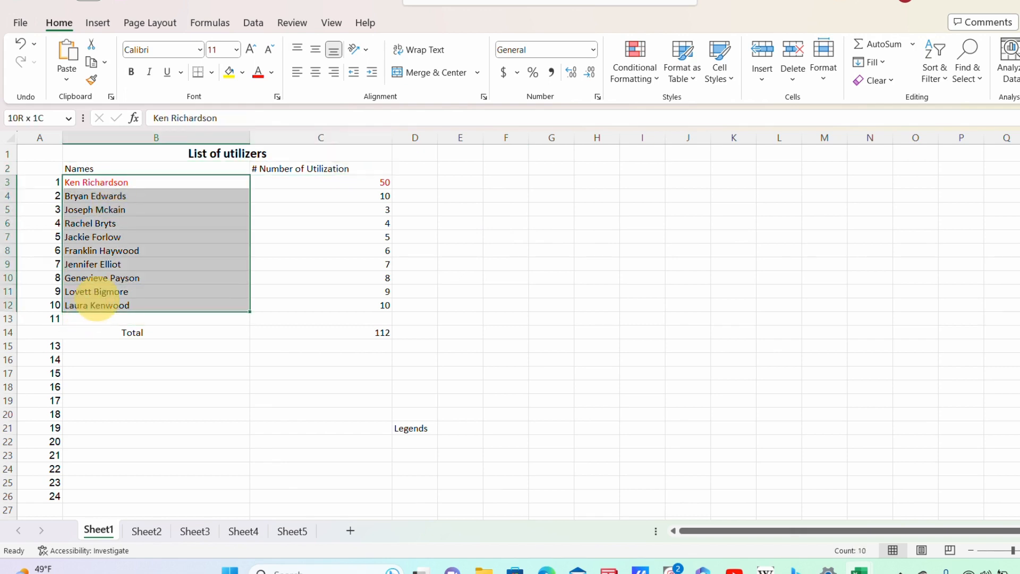
click(39, 138)
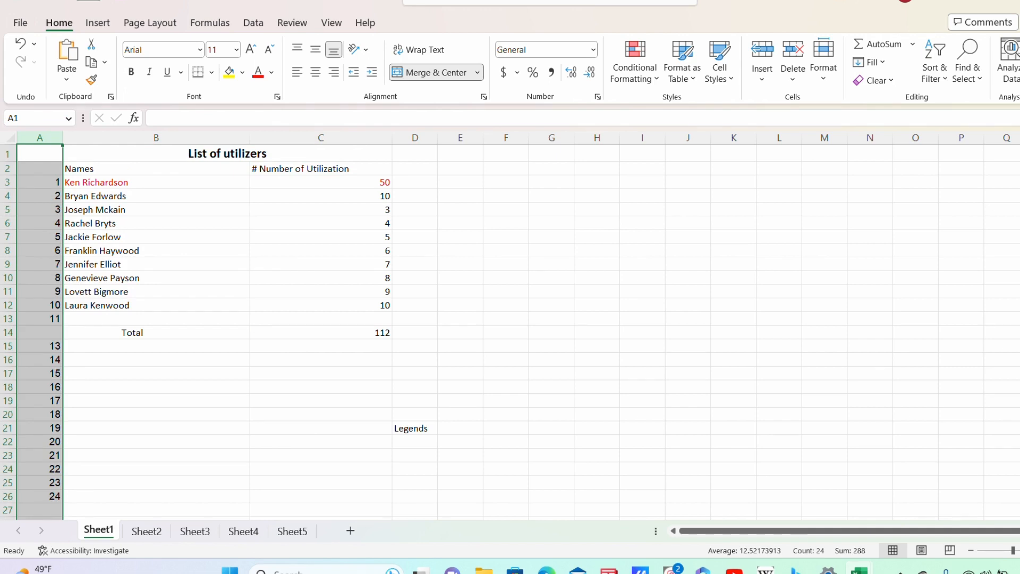
click(782, 363)
drag(136, 182, 119, 307)
drag(121, 307, 122, 307)
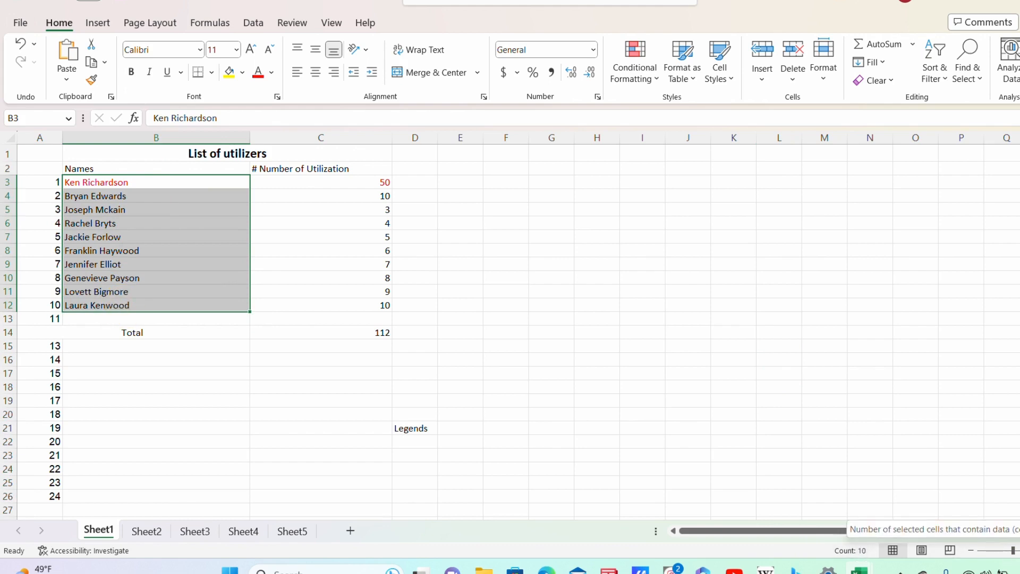
click(305, 387)
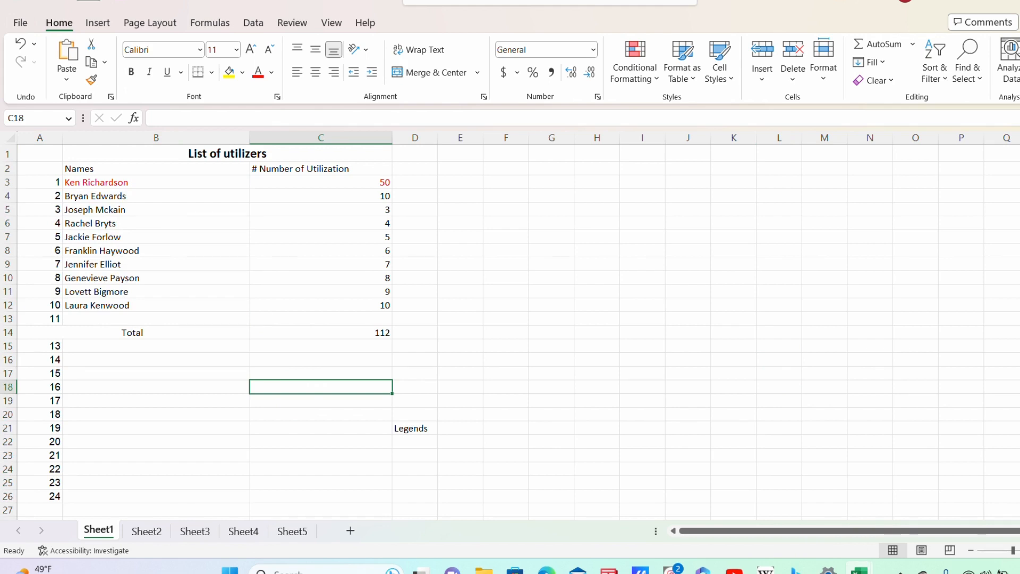
drag(52, 318, 69, 522)
click(130, 438)
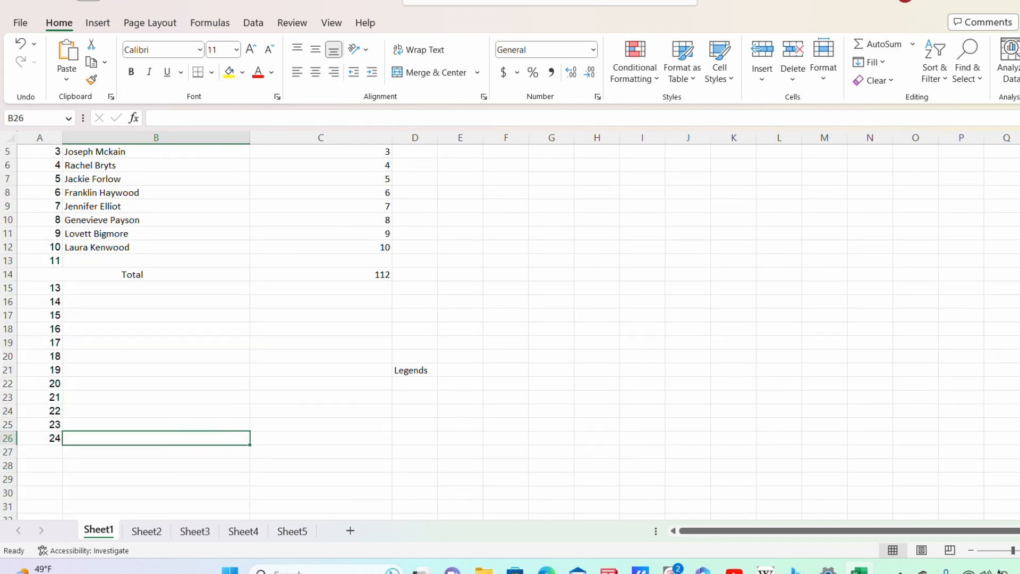
drag(40, 261, 29, 422)
click(102, 315)
drag(50, 288, 52, 435)
Step: Clear the leftover numbers in A15:A26, then select the counts in C3:C12
right_click(49, 399)
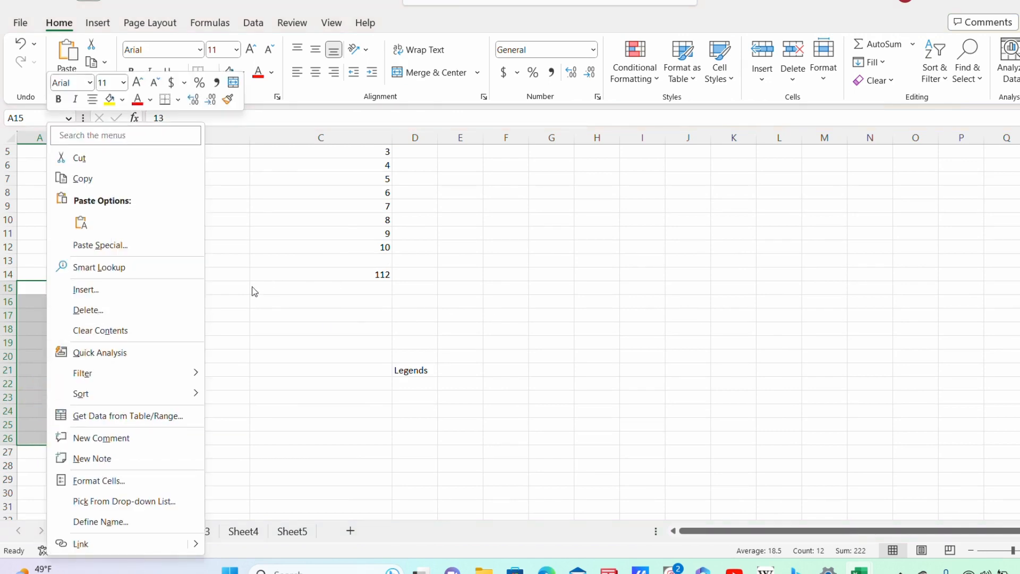
right_click(56, 346)
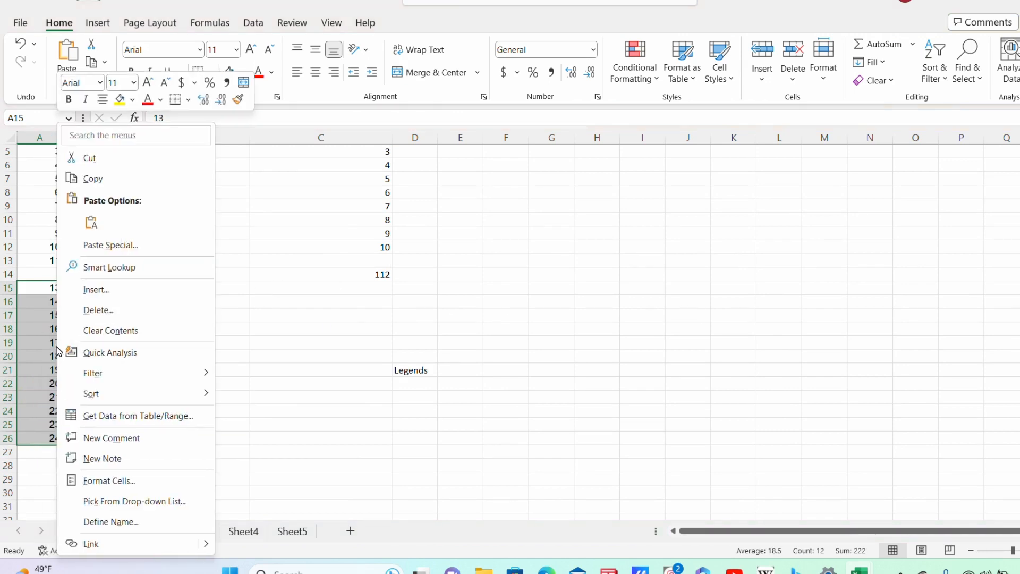
click(125, 336)
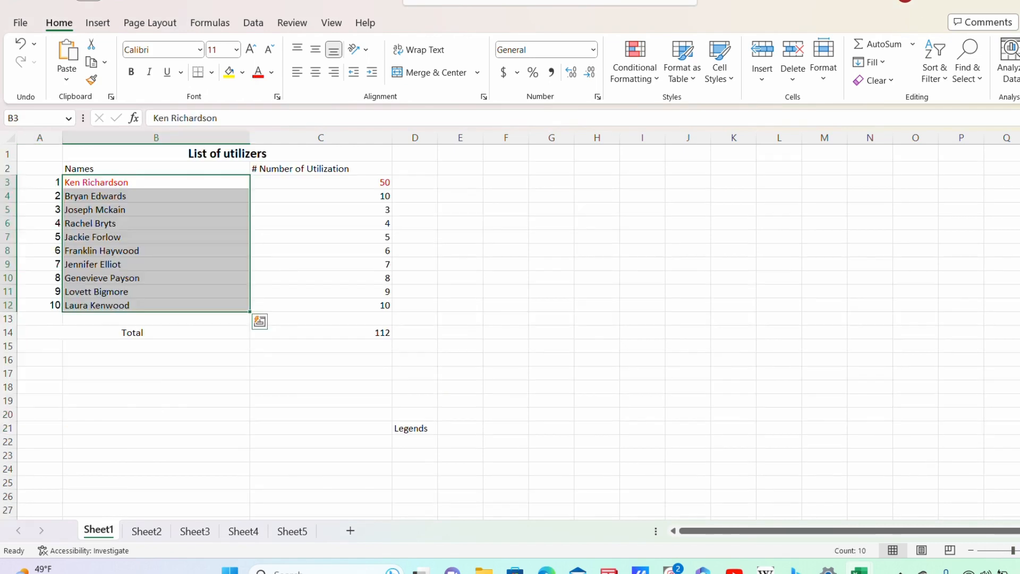
click(368, 232)
drag(372, 182, 387, 303)
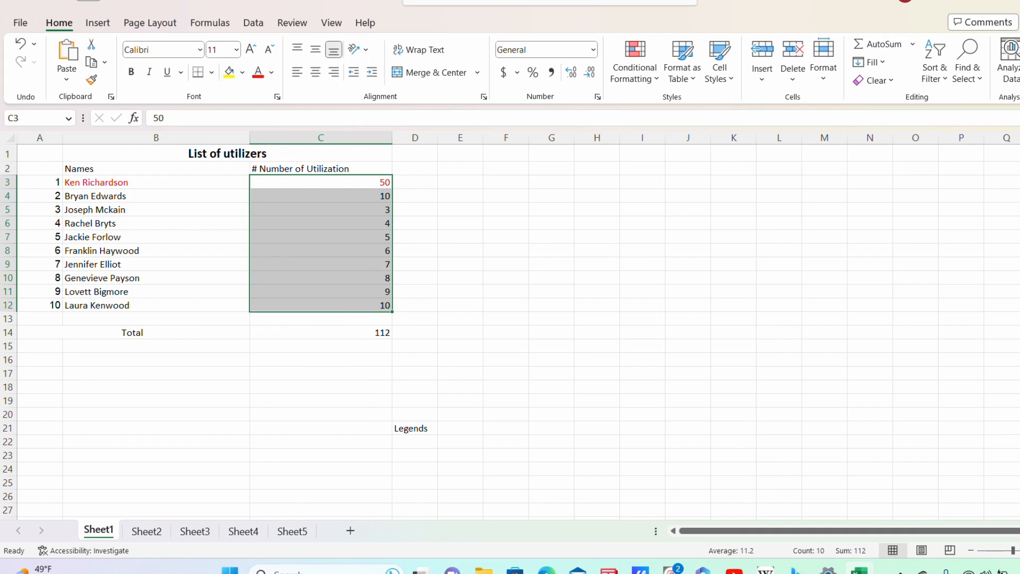
Step: Glance at Sheet2, return to Sheet1, and check the SUM range behind the 112 total
click(642, 208)
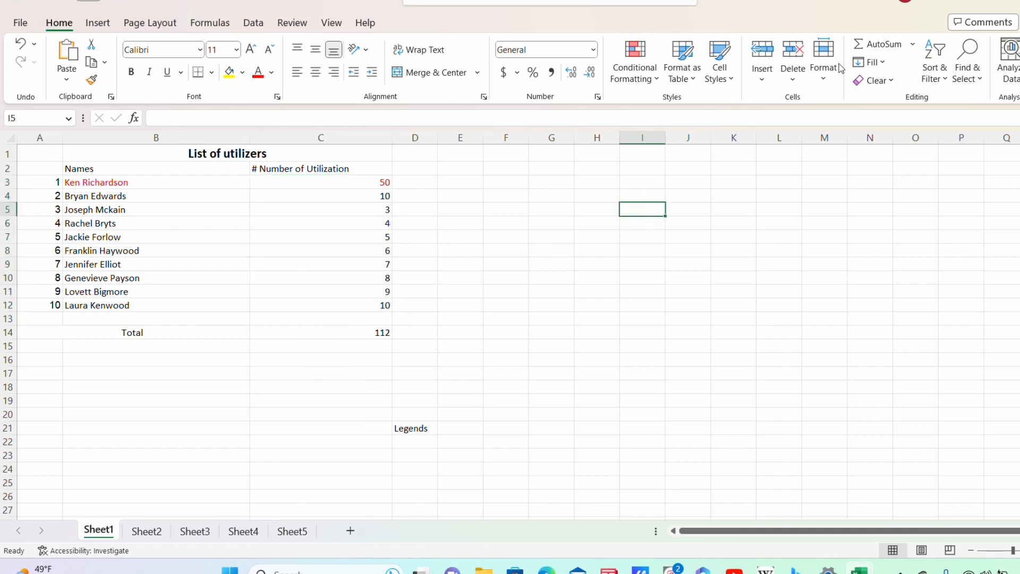
key(ctrl+Page_Down)
key(ctrl+Page_Up)
click(687, 401)
click(321, 332)
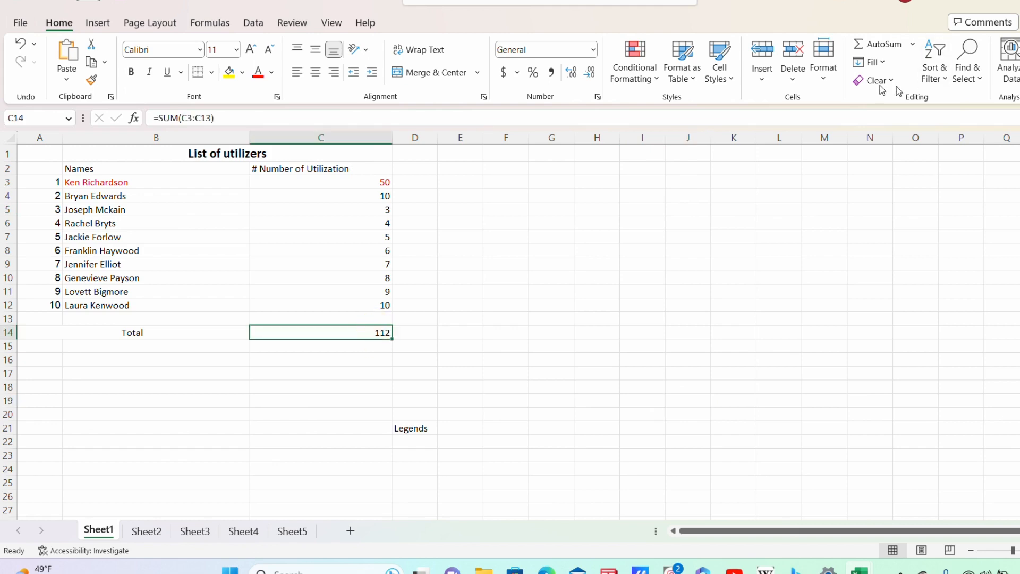
click(881, 44)
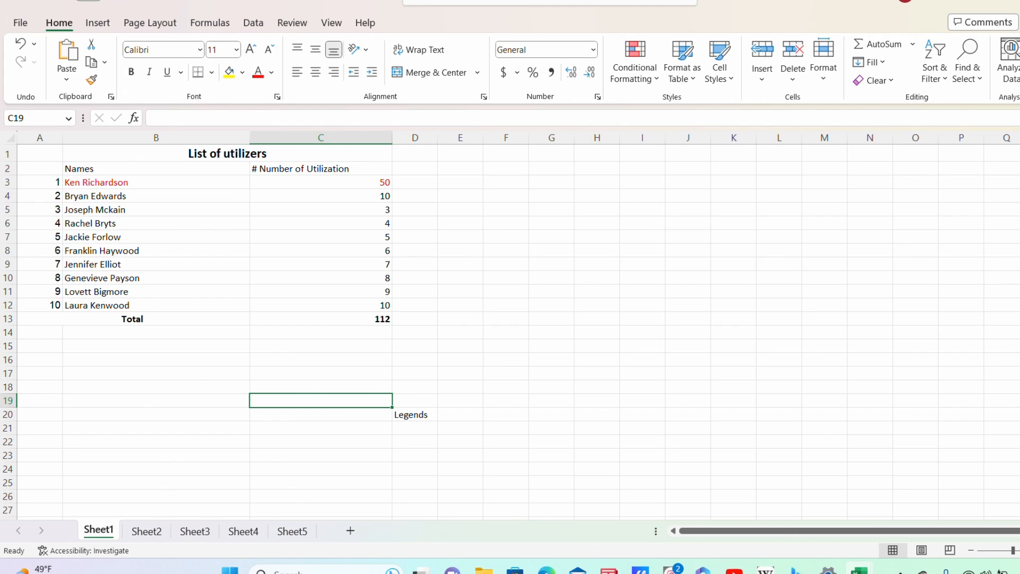
Step: Apply All Borders to the table range A1:C13
drag(39, 153, 344, 315)
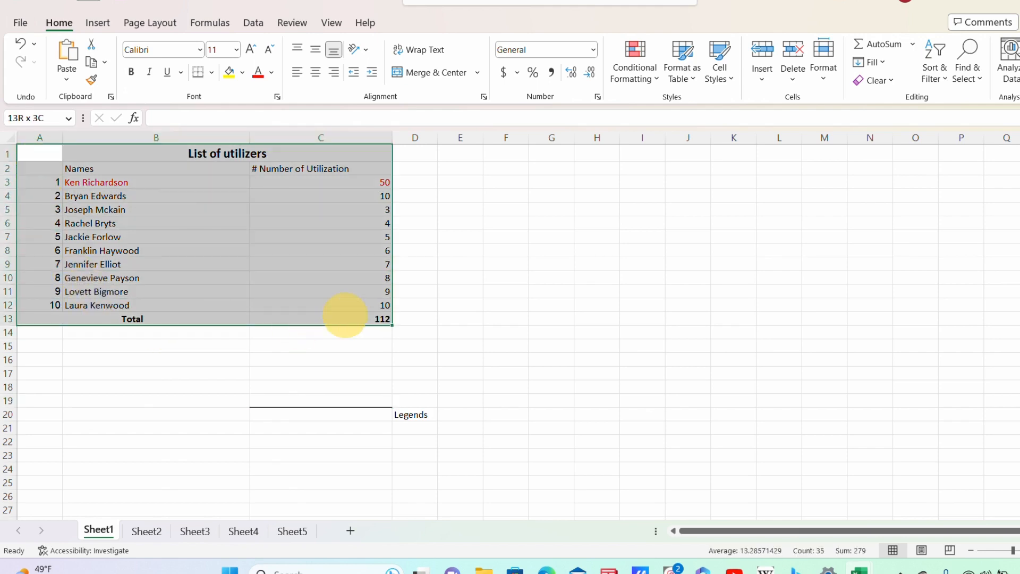
click(211, 73)
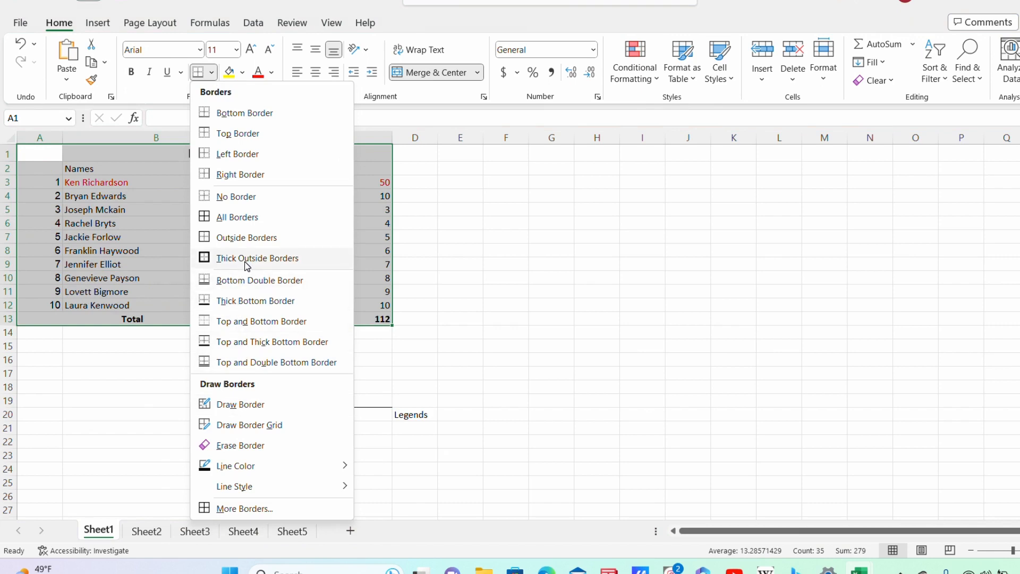
click(250, 225)
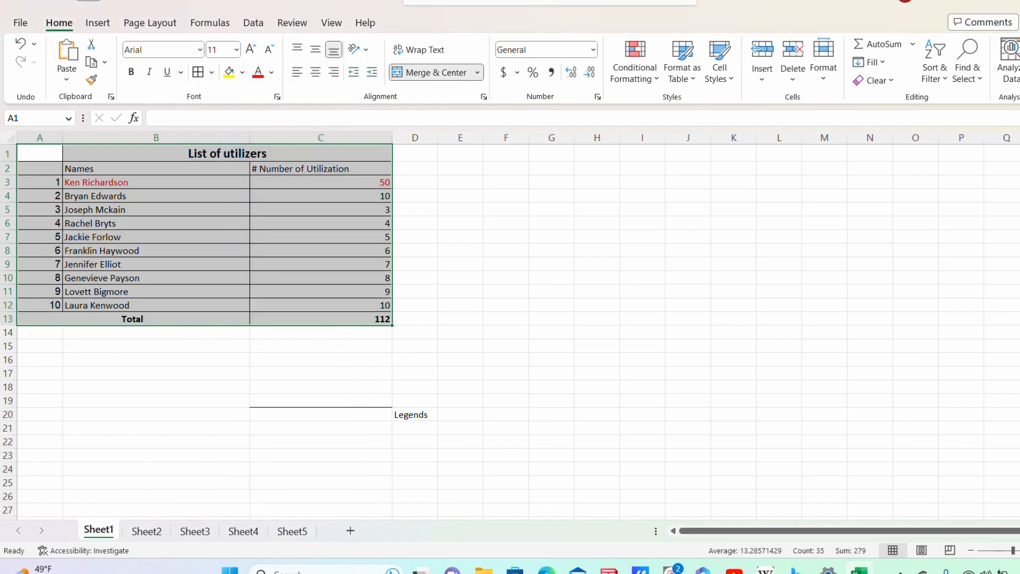
click(525, 319)
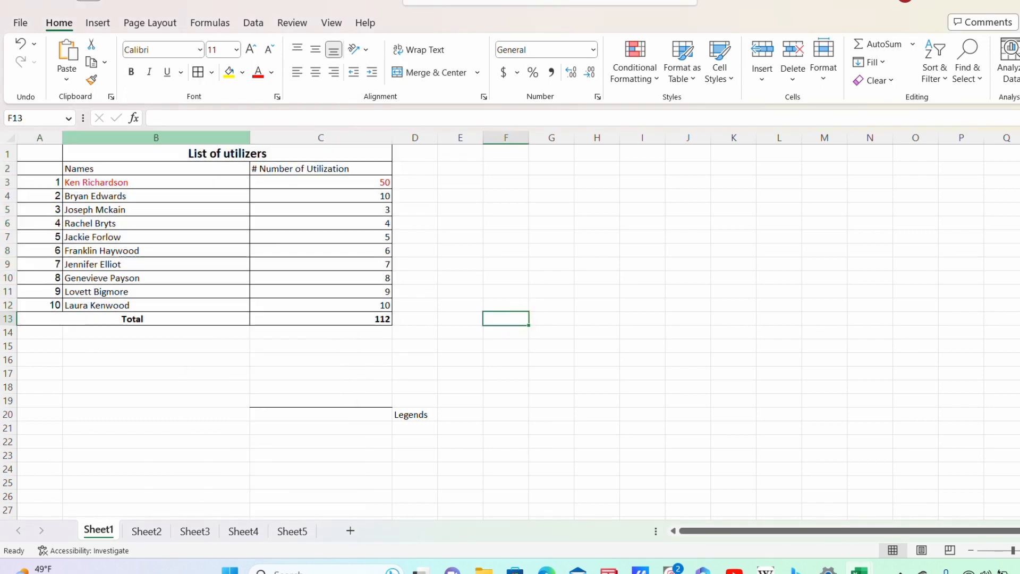
Step: Narrow column B to fit the names and set column C width to 28.33
drag(250, 137, 201, 151)
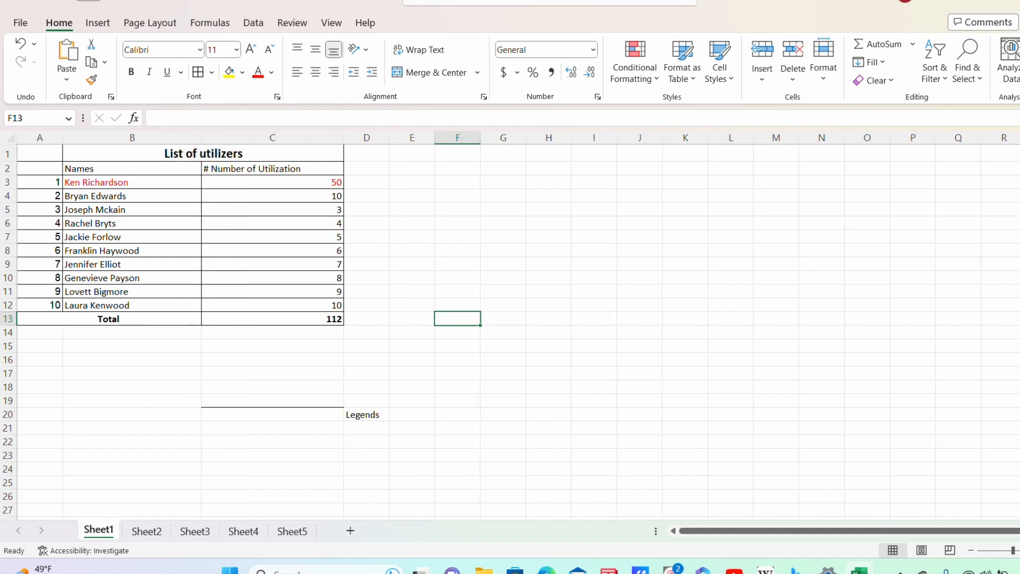
mouse_move(344, 138)
mouse_down()
mouse_move(459, 146)
mouse_move(351, 138)
mouse_up()
mouse_move(351, 138)
mouse_down()
mouse_move(436, 137)
mouse_move(351, 139)
mouse_up()
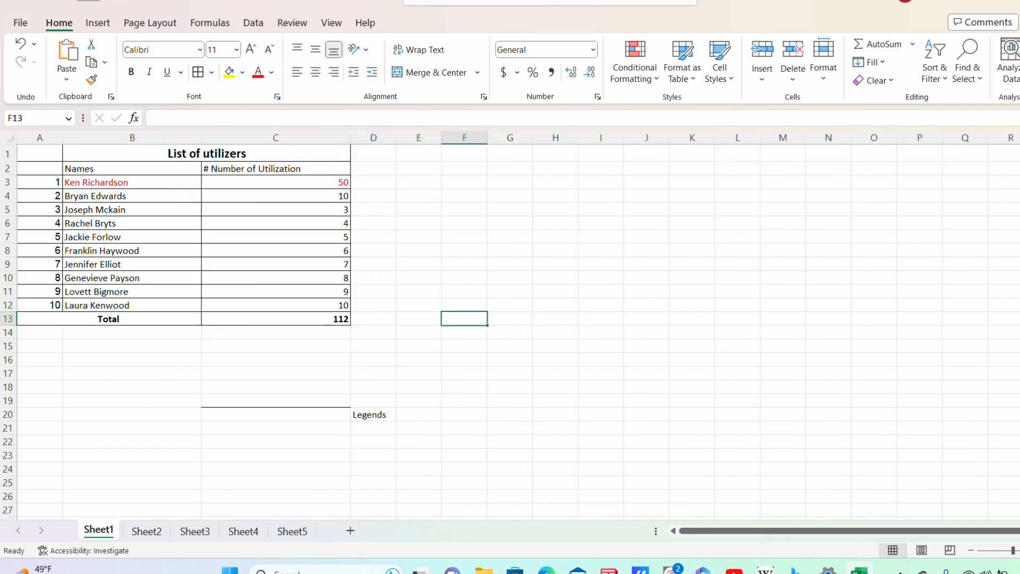
click(418, 223)
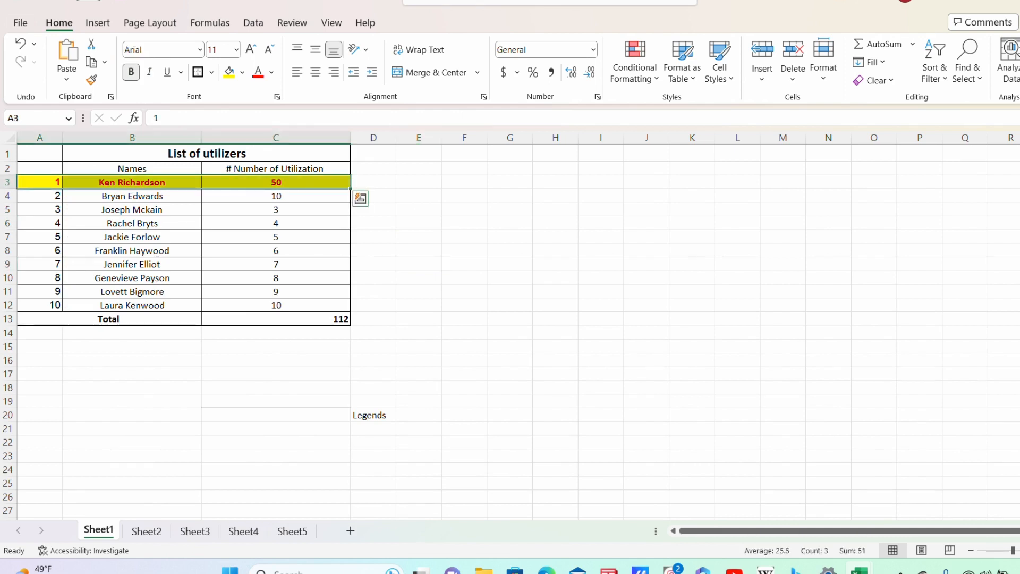
click(419, 264)
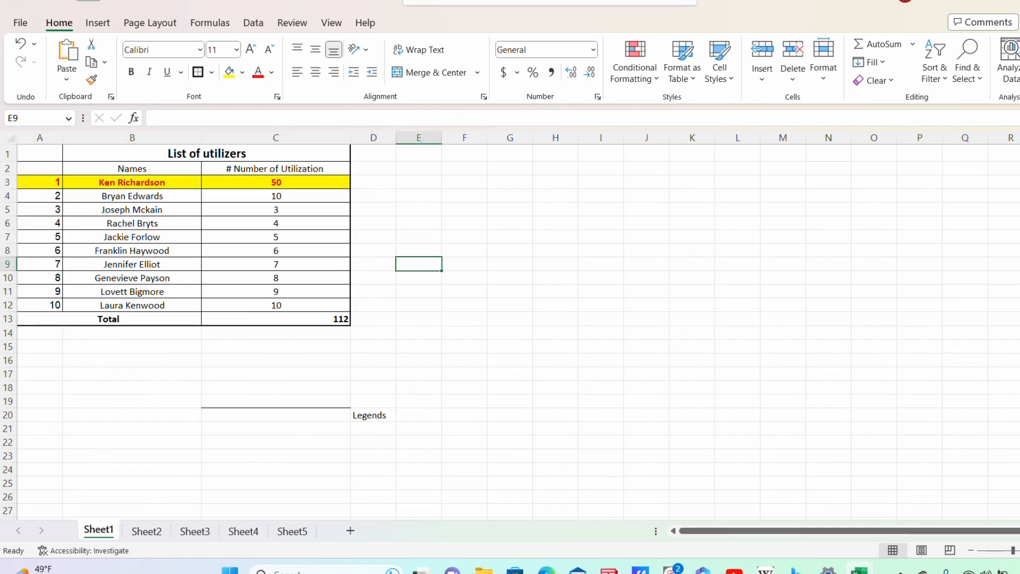